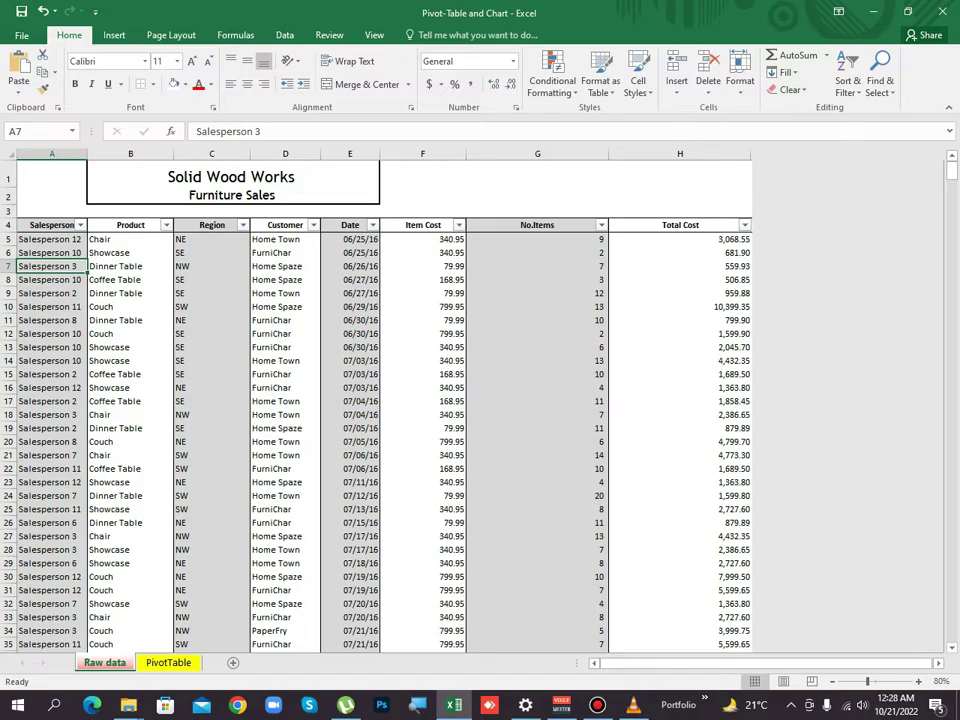
- On the PivotTable sheet, set the pie chart's Salesperson filter to include all salespeople
left_click(130, 280)
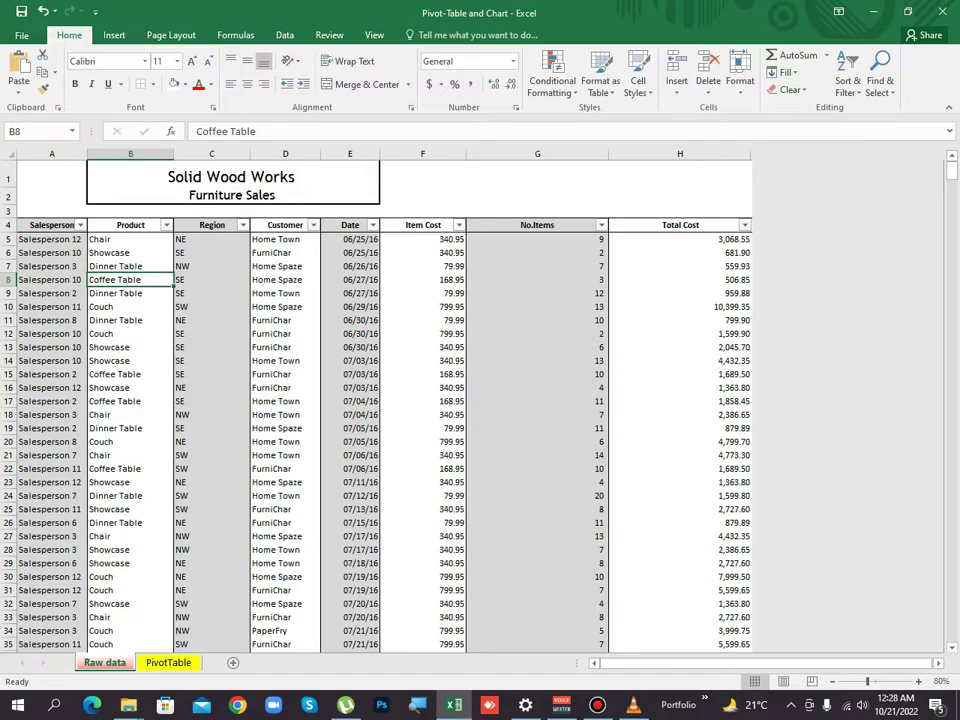
left_click(168, 663)
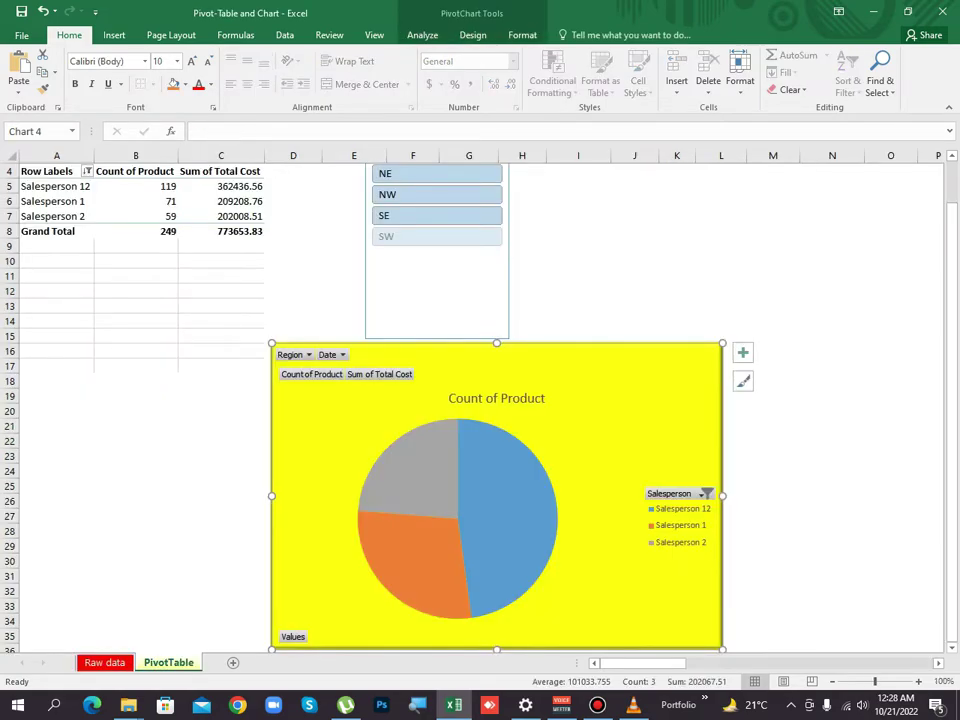
scroll(436, 240, "up", 1)
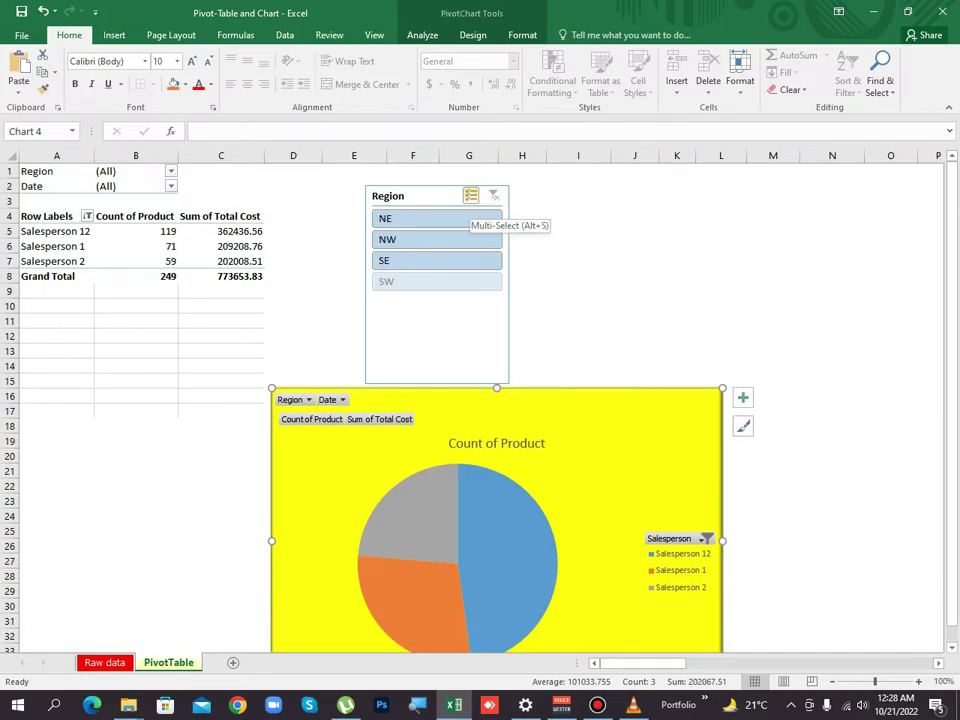
left_click(681, 539)
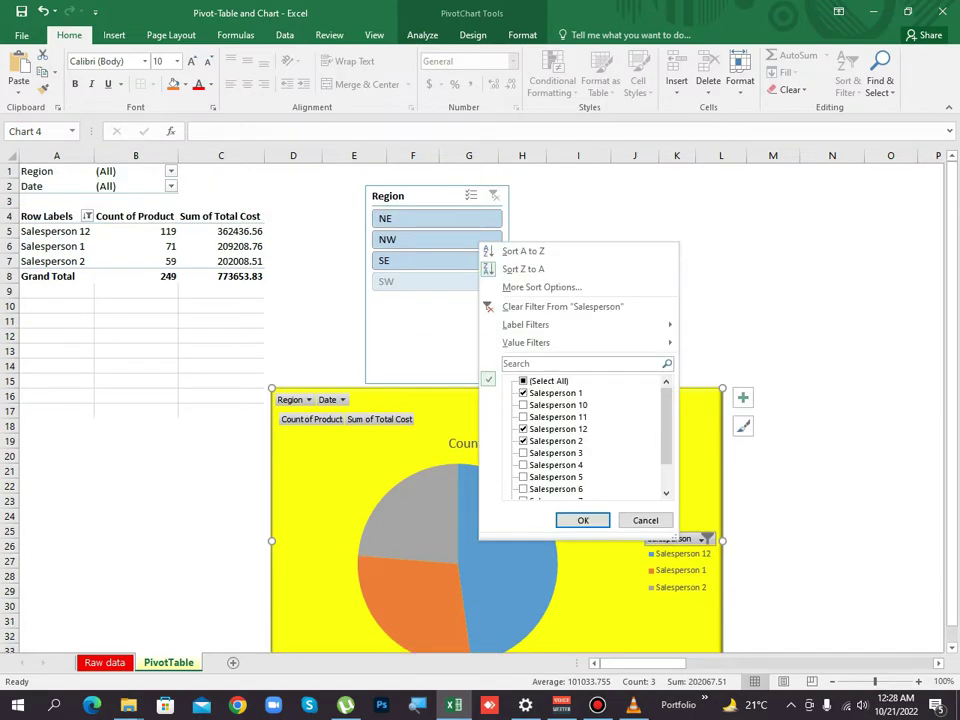
left_click(524, 381)
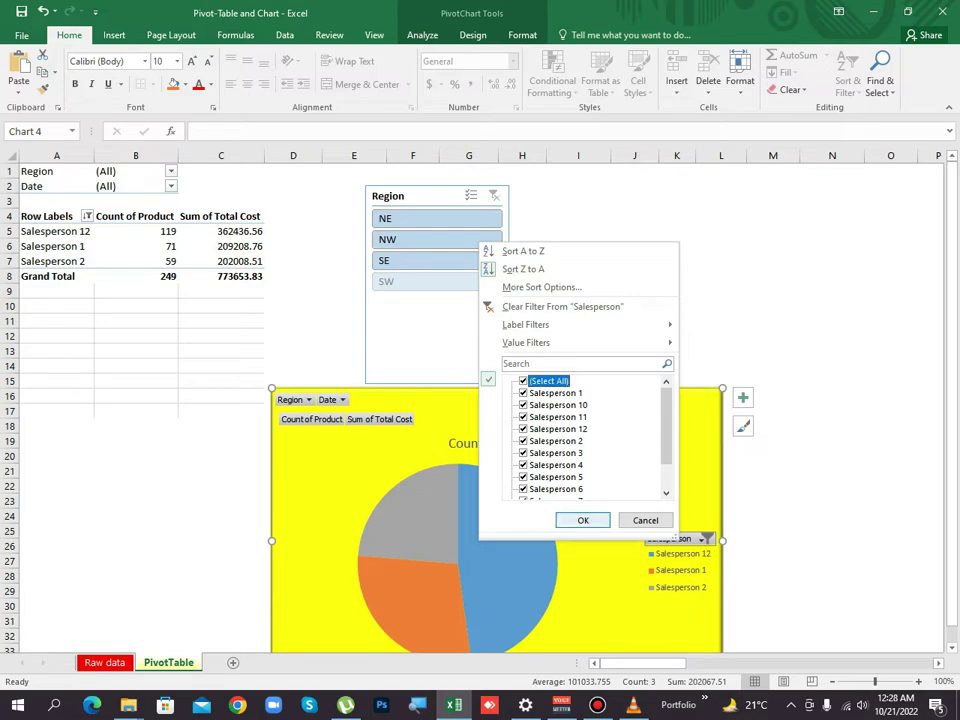
left_click(583, 520)
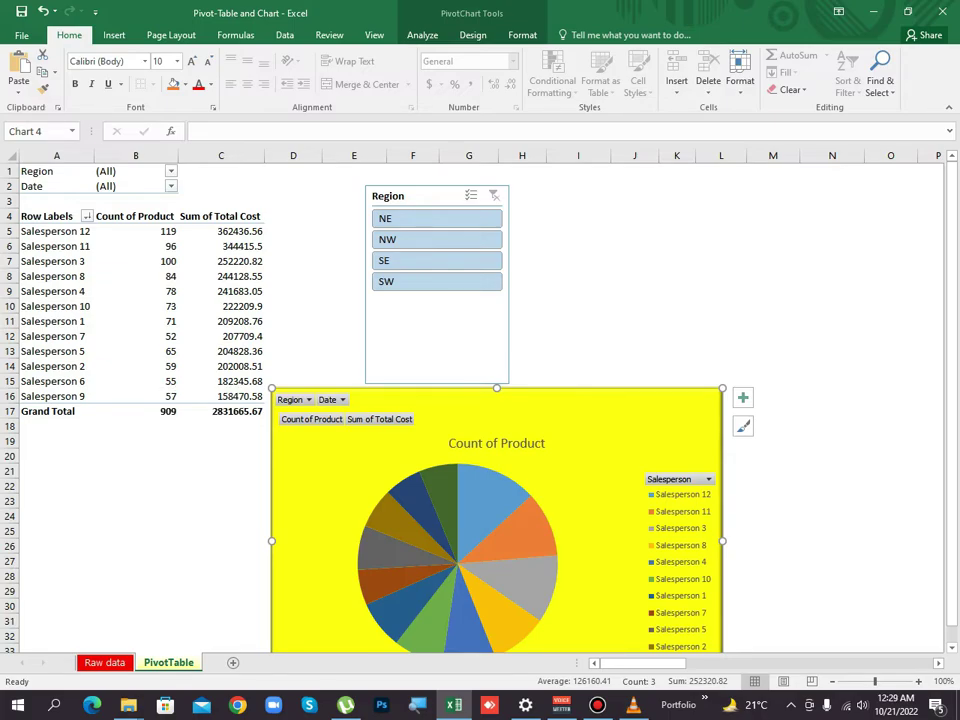
- Return to the Raw data sheet and examine the repeated Salesperson 12 entries and the Salesperson and Product columns
key("ctrl+Page_Up")
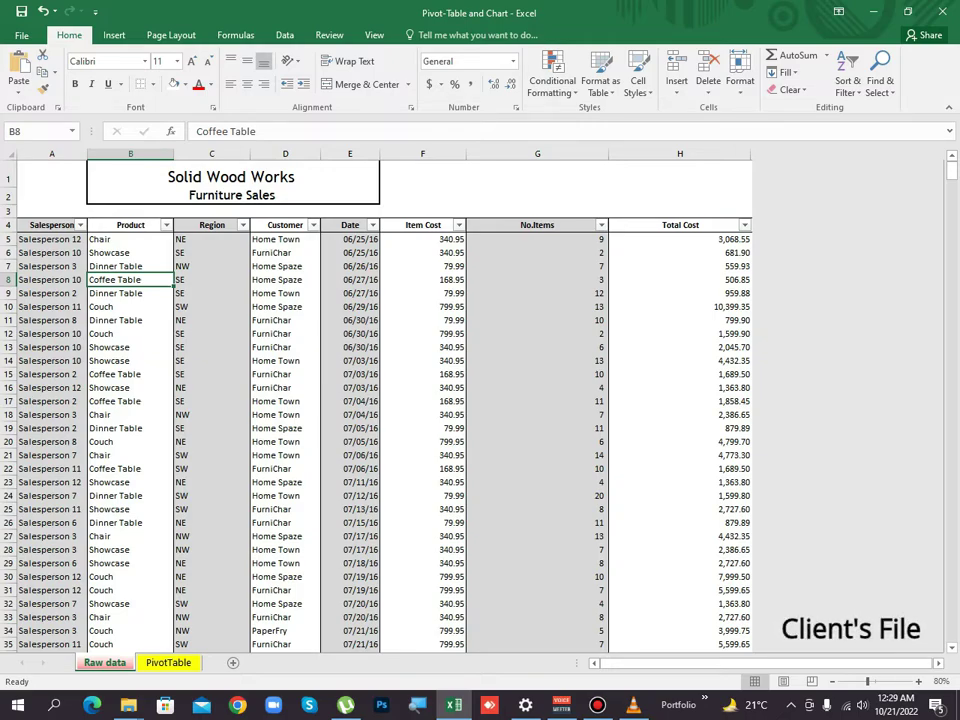
left_click(52, 240)
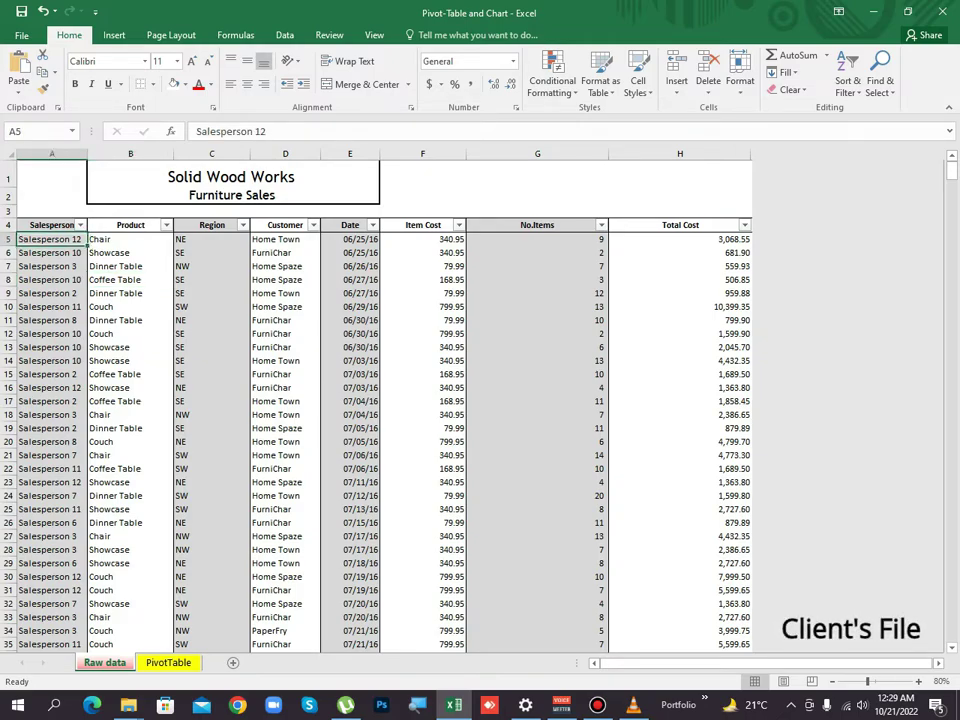
left_click(52, 388)
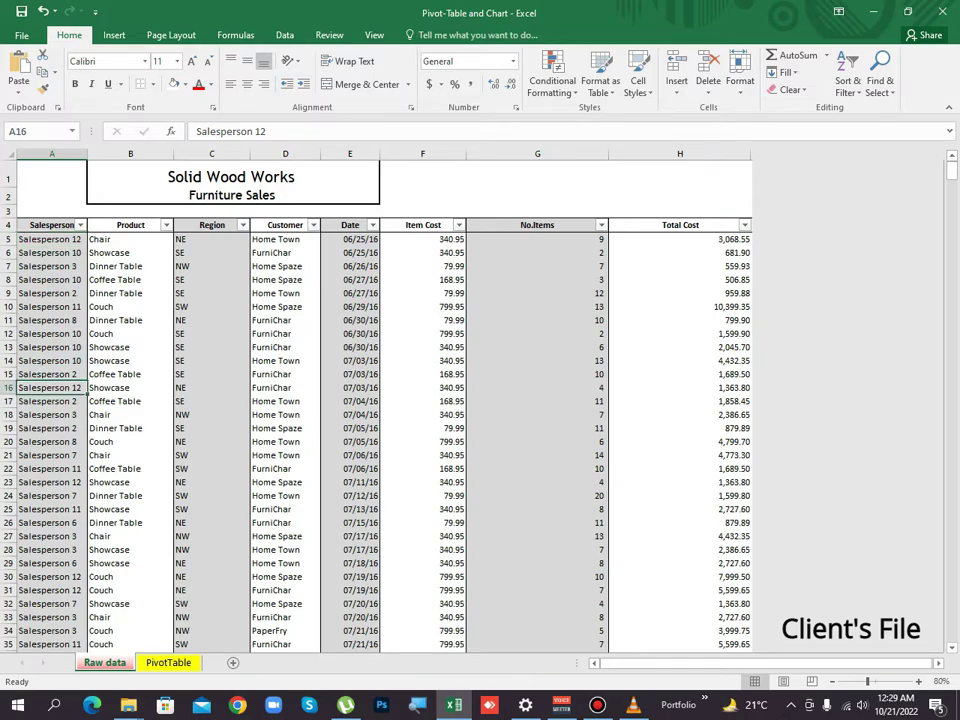
key("Down")
key("Down")
key("Down")
key("Down")
key("Down")
key("Down")
key("Down")
scroll(380, 400, "down", 6)
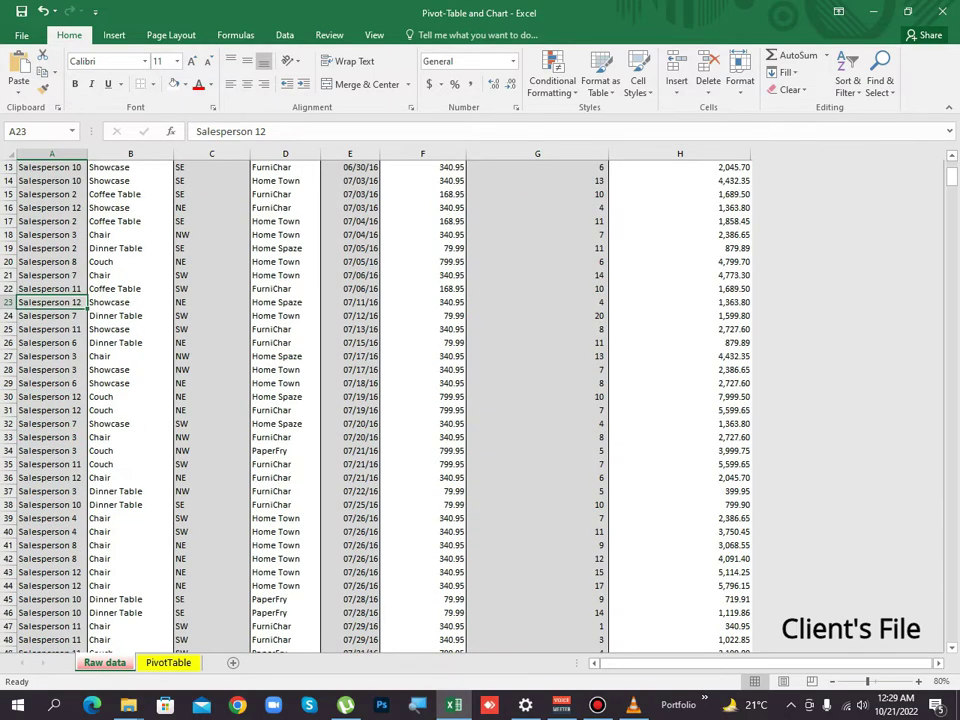
scroll(380, 400, "down", 3)
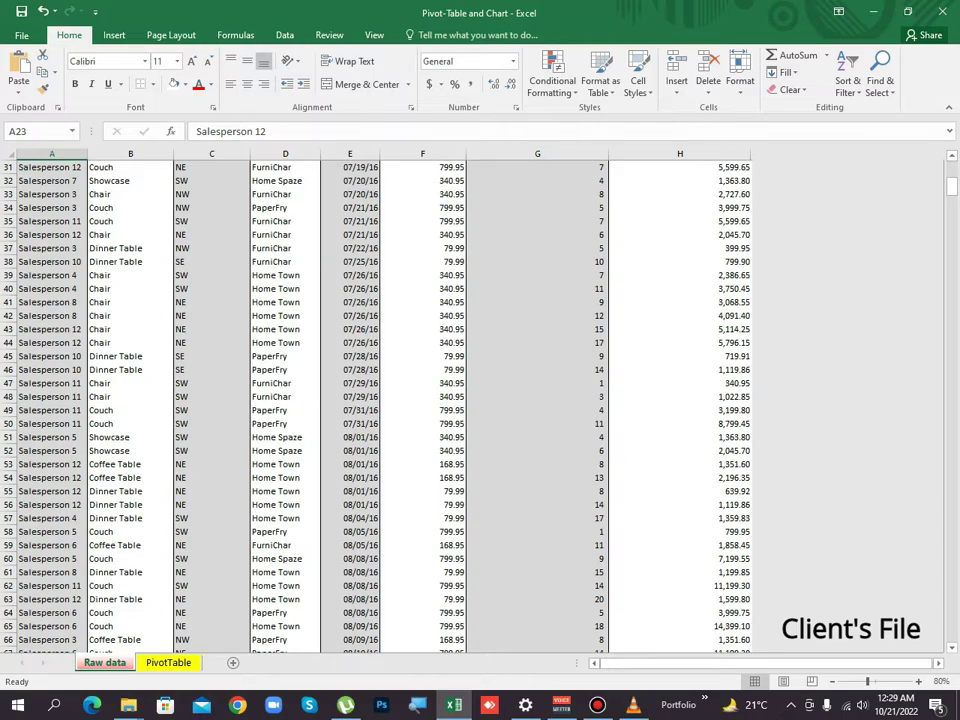
left_click(52, 154)
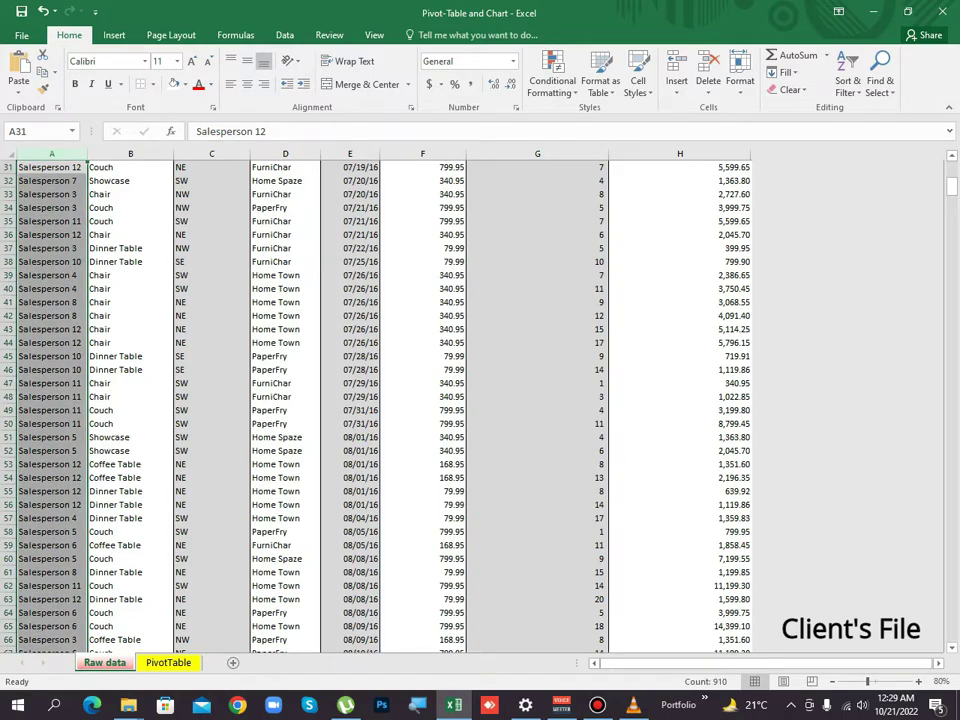
left_click_drag(52, 154, 172, 157)
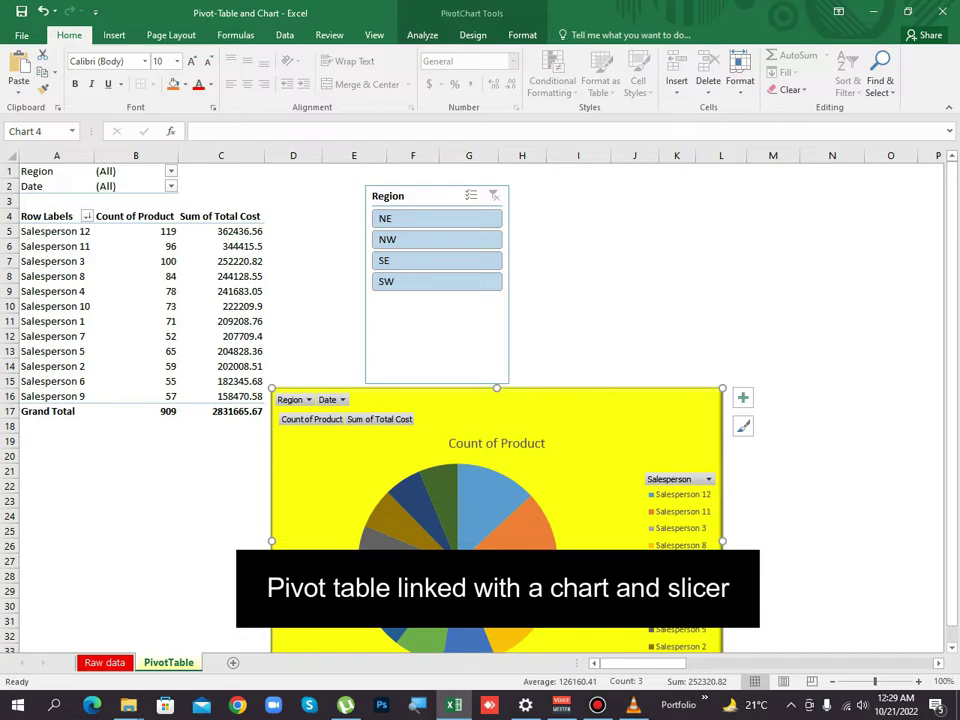
- On the PivotTable sheet, filter the pie chart's Salesperson field to only Salesperson 1 and Salesperson 10
scroll(350, 478, "down", 1)
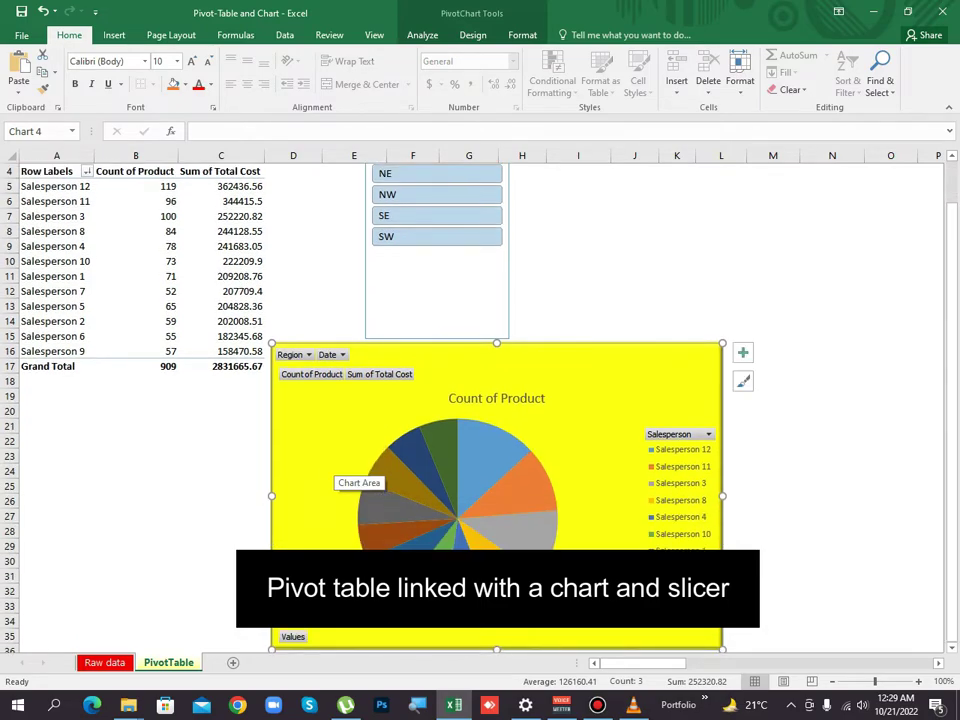
left_click(668, 434)
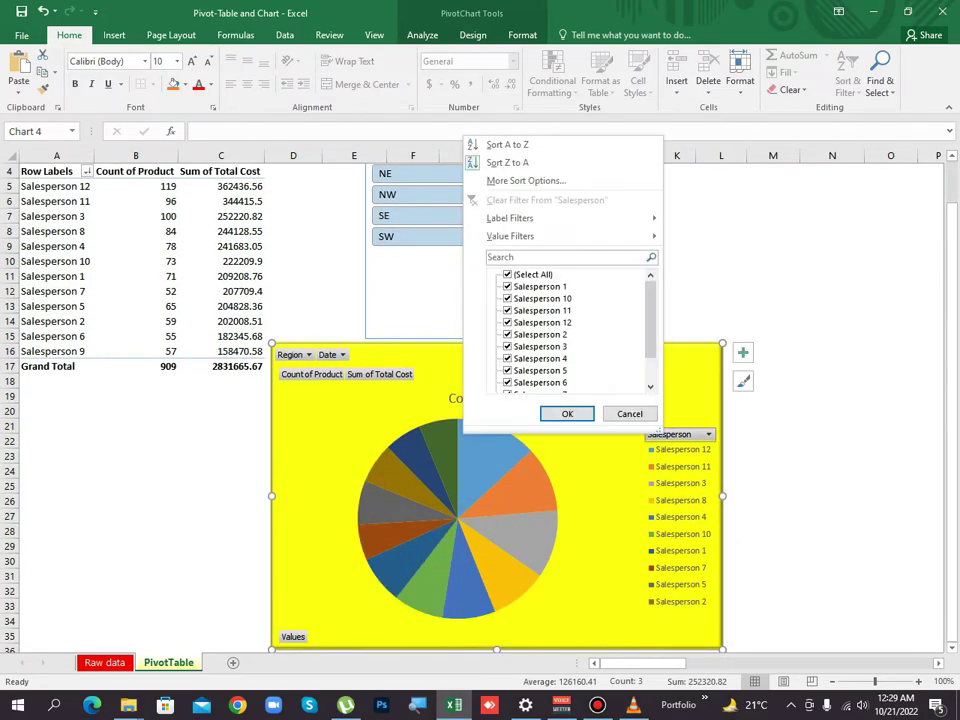
left_click(508, 275)
left_click(508, 287)
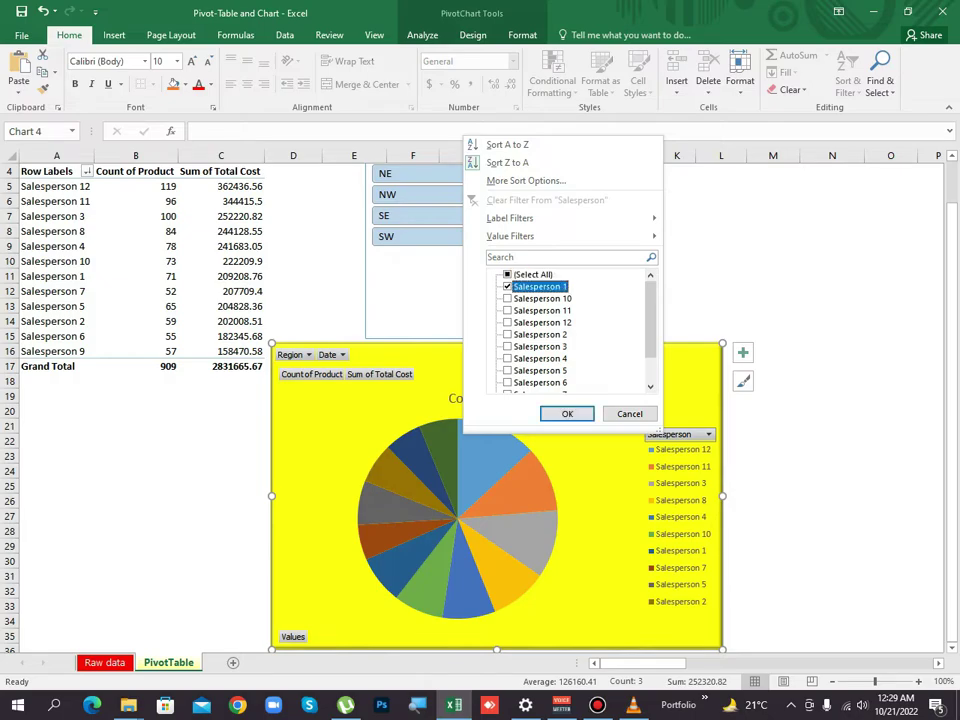
left_click(508, 299)
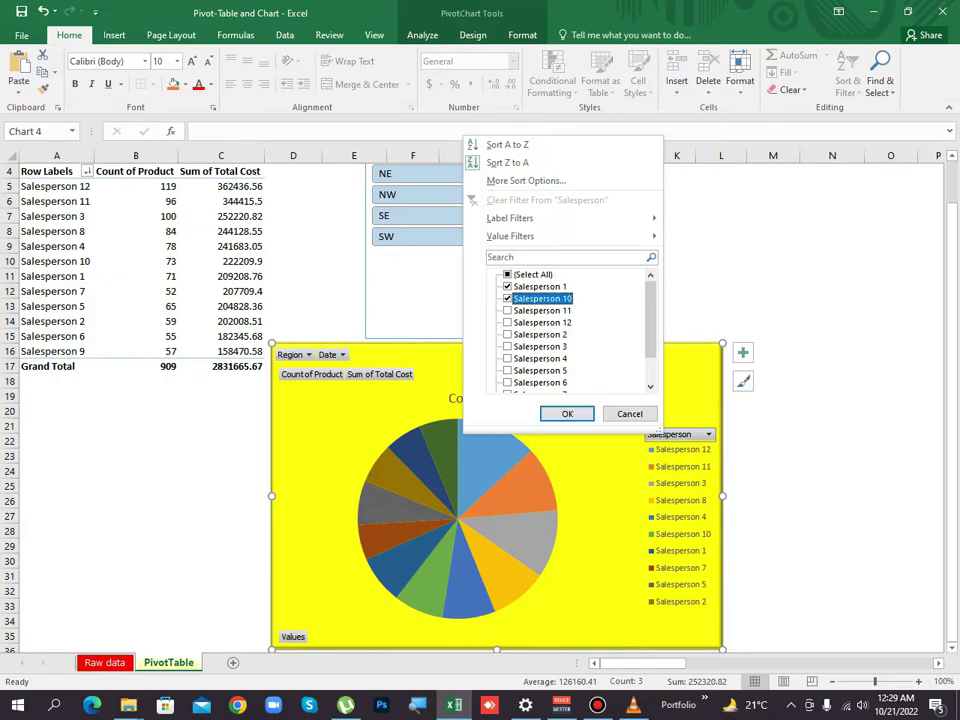
left_click(567, 414)
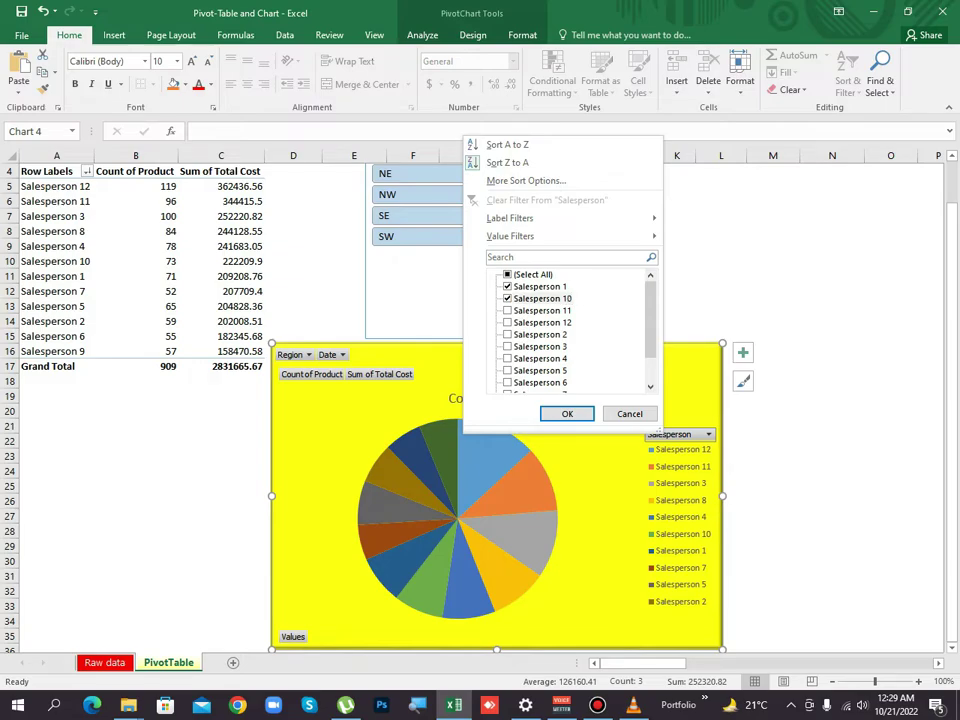
left_click(567, 414)
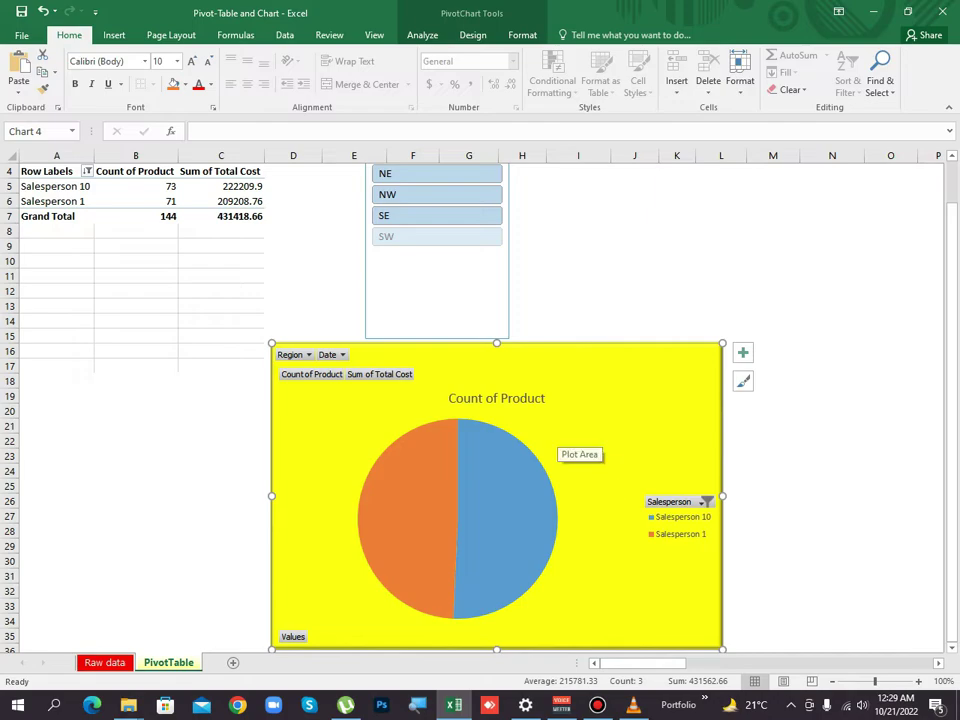
- Inspect the pie slices of the two salespeople and add Salesperson 12 to the chart's Salesperson filter
mouse_move(500, 469)
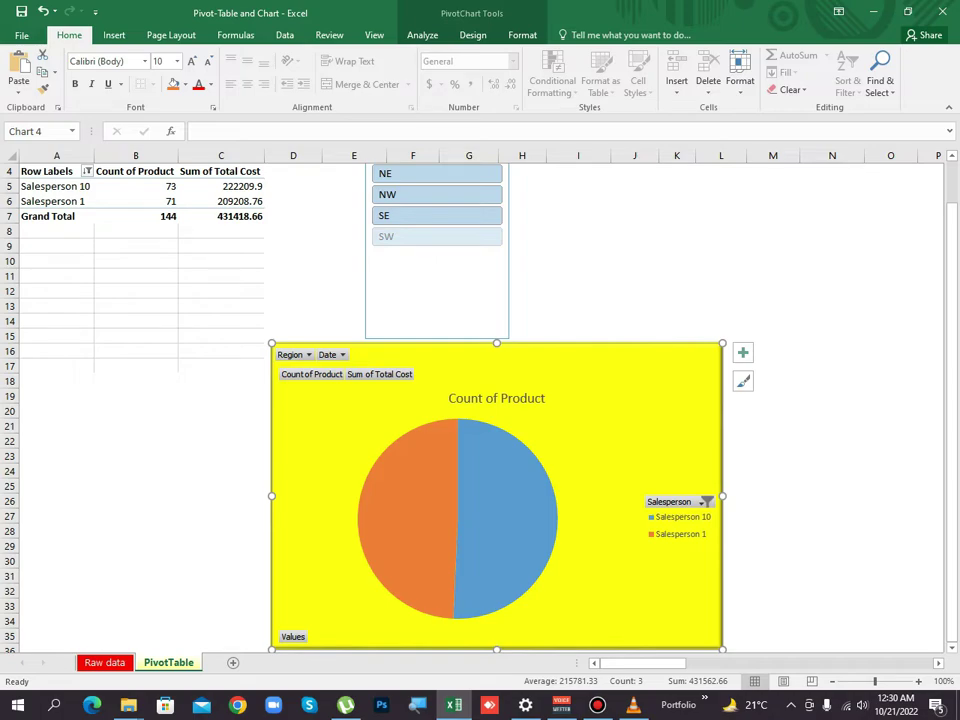
mouse_move(440, 472)
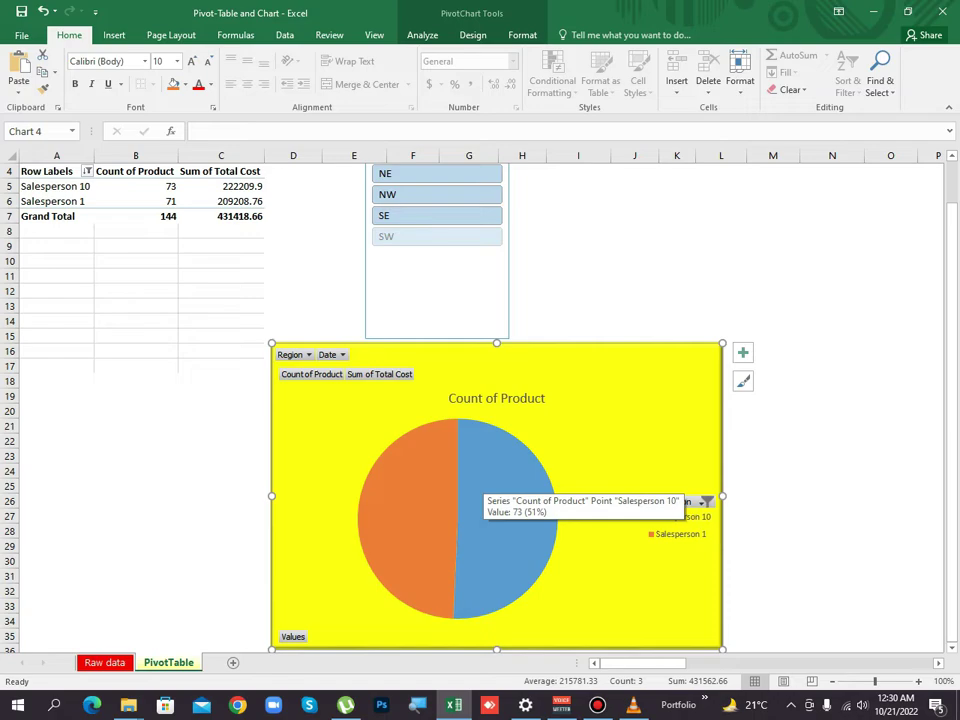
left_click(706, 501)
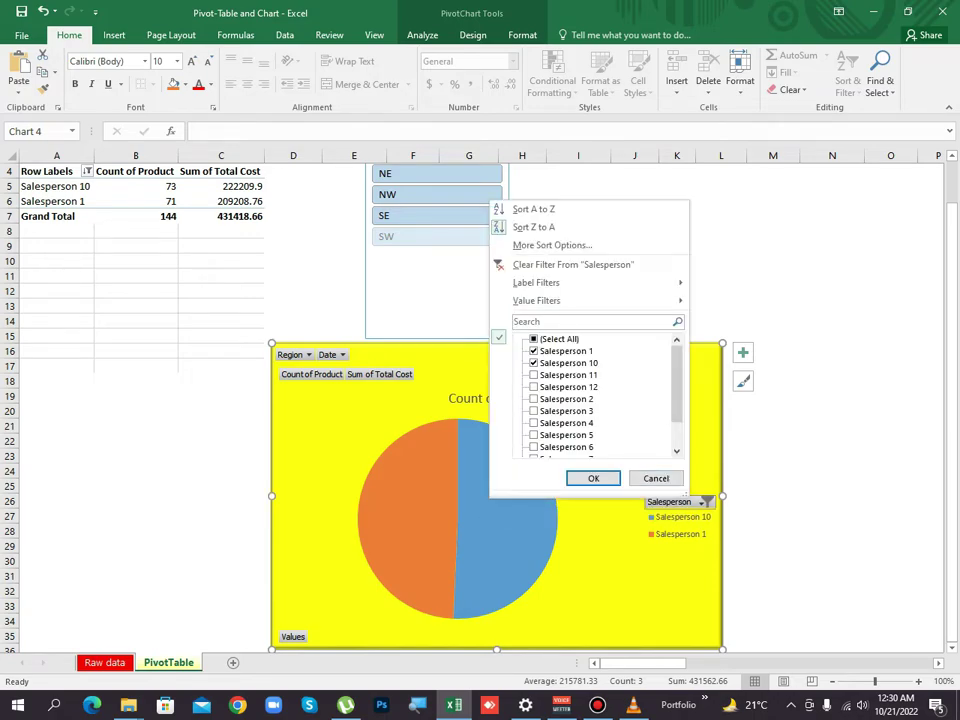
left_click(534, 387)
left_click(593, 478)
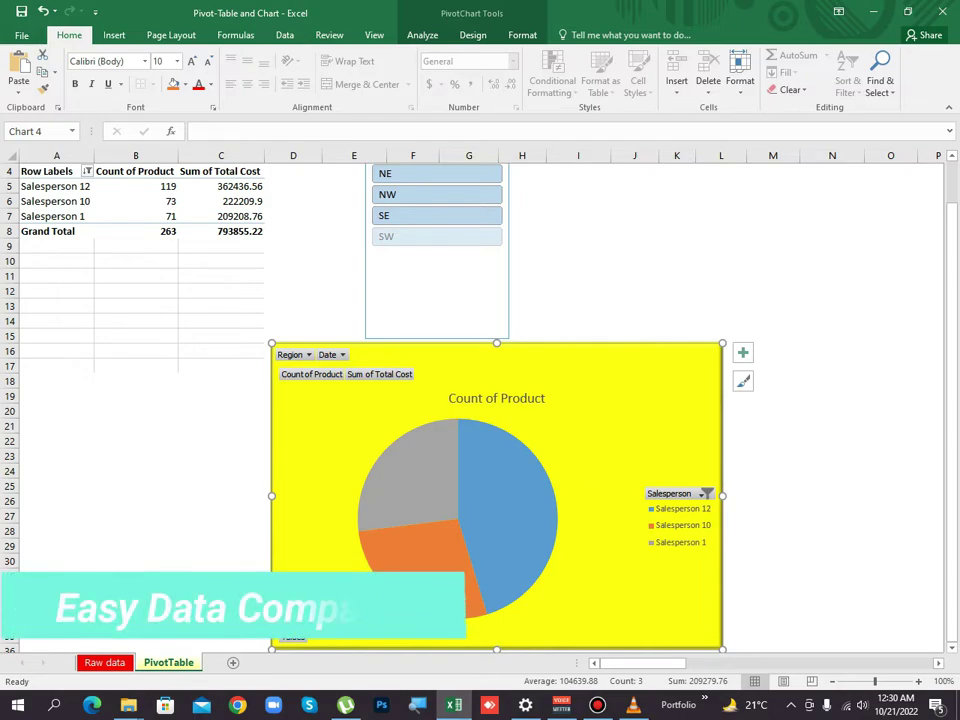
- Compare the pie slices of the filtered salespeople and highlight Salesperson 12's row in the pivot table
mouse_move(425, 500)
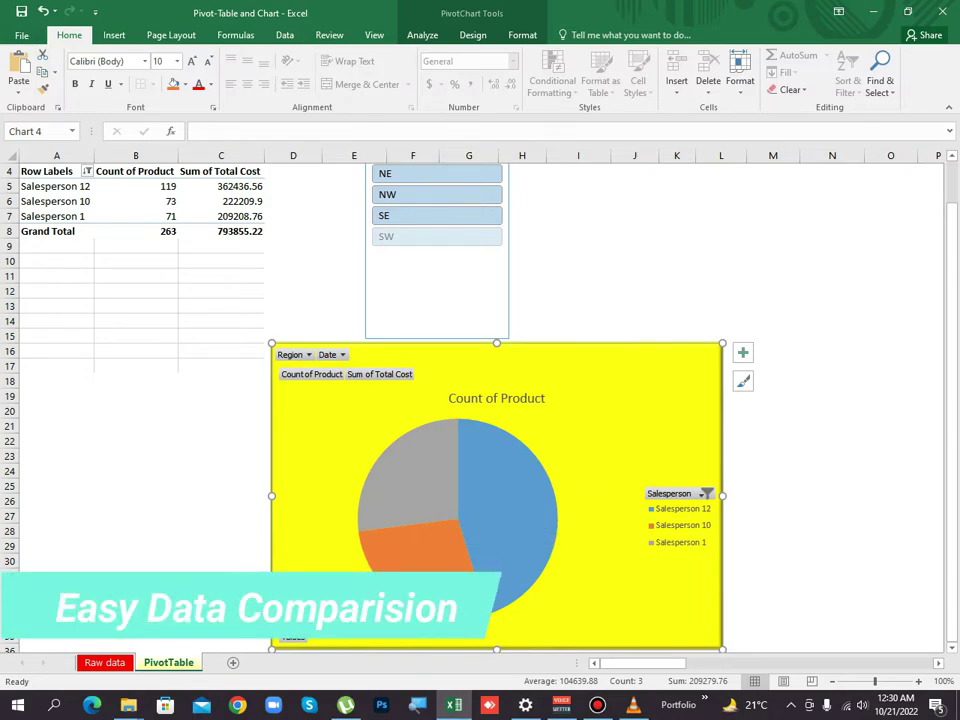
mouse_move(495, 495)
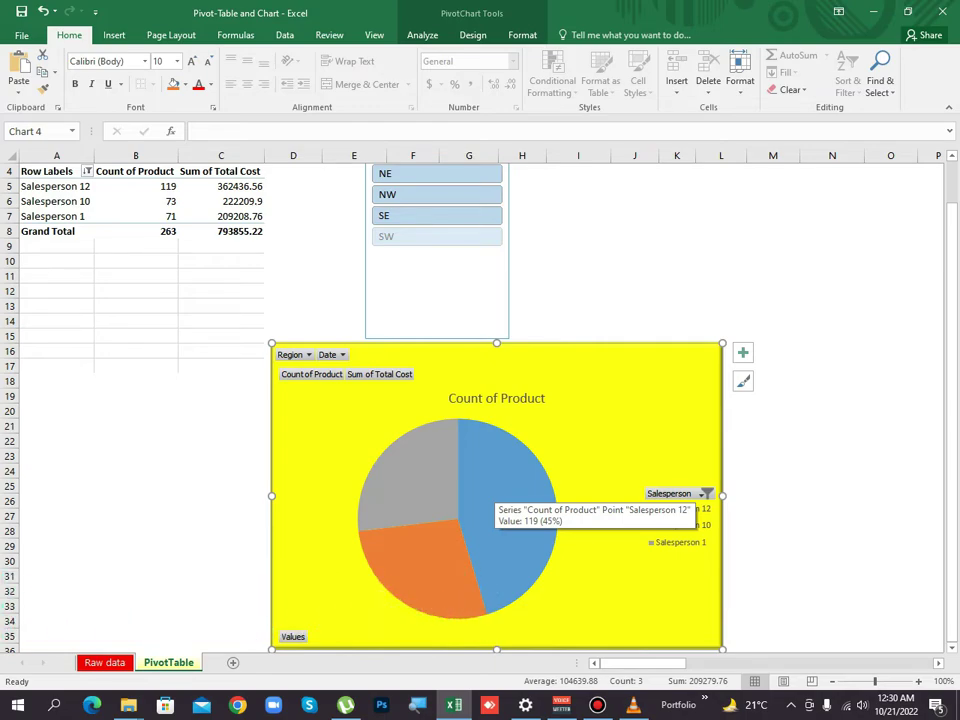
left_click(10, 186)
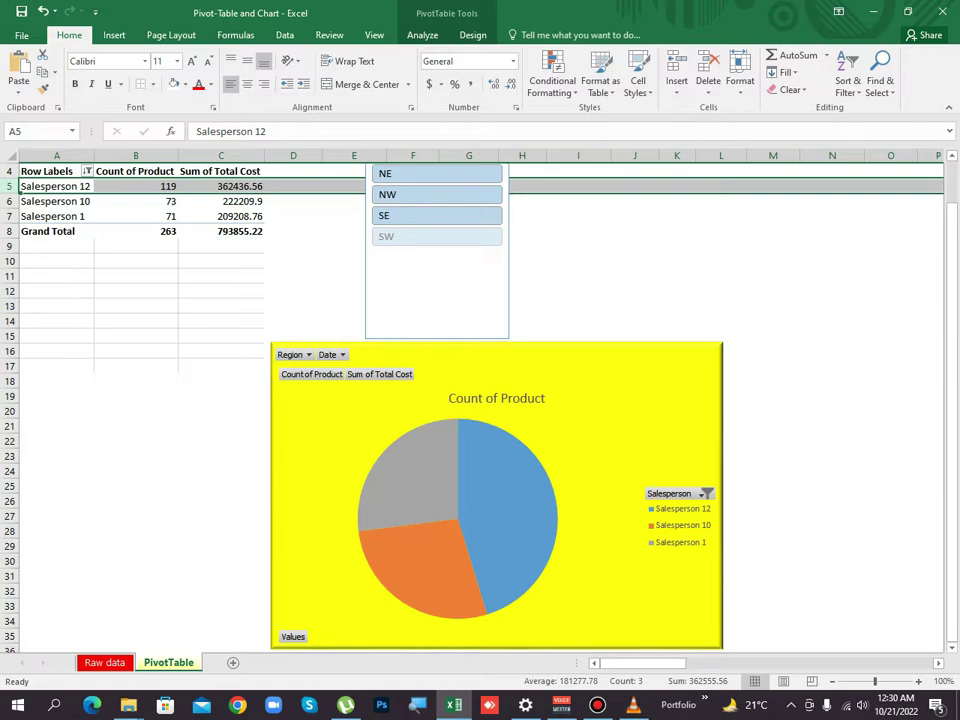
- Reset the pie chart's Salesperson filter by selecting all salespeople again
scroll(480, 400, "up", 1)
left_click(610, 467)
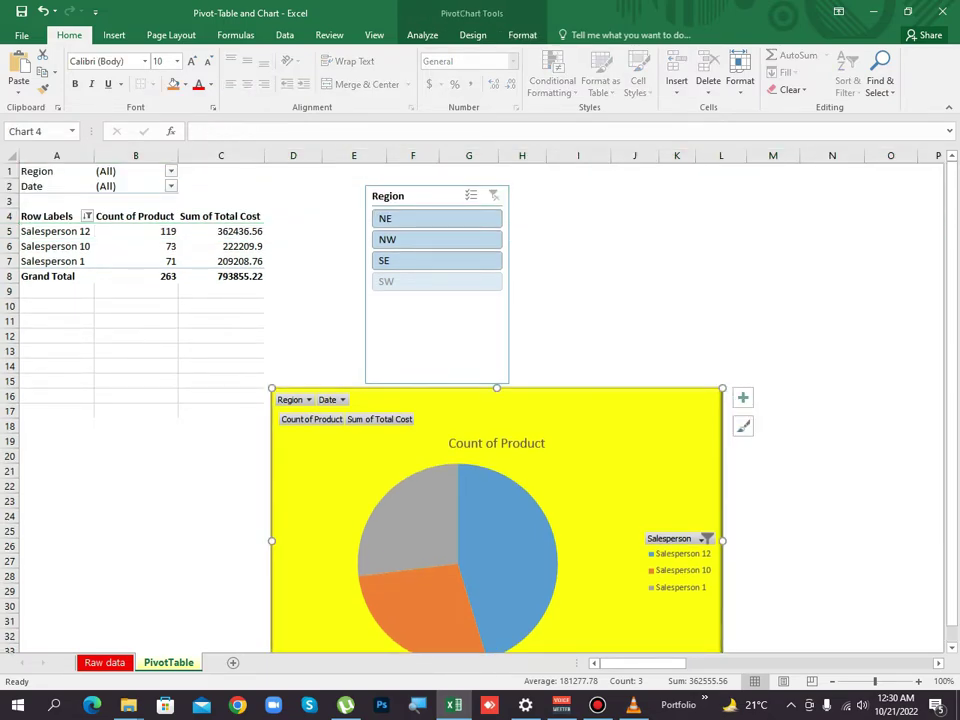
left_click(704, 538)
left_click(549, 376)
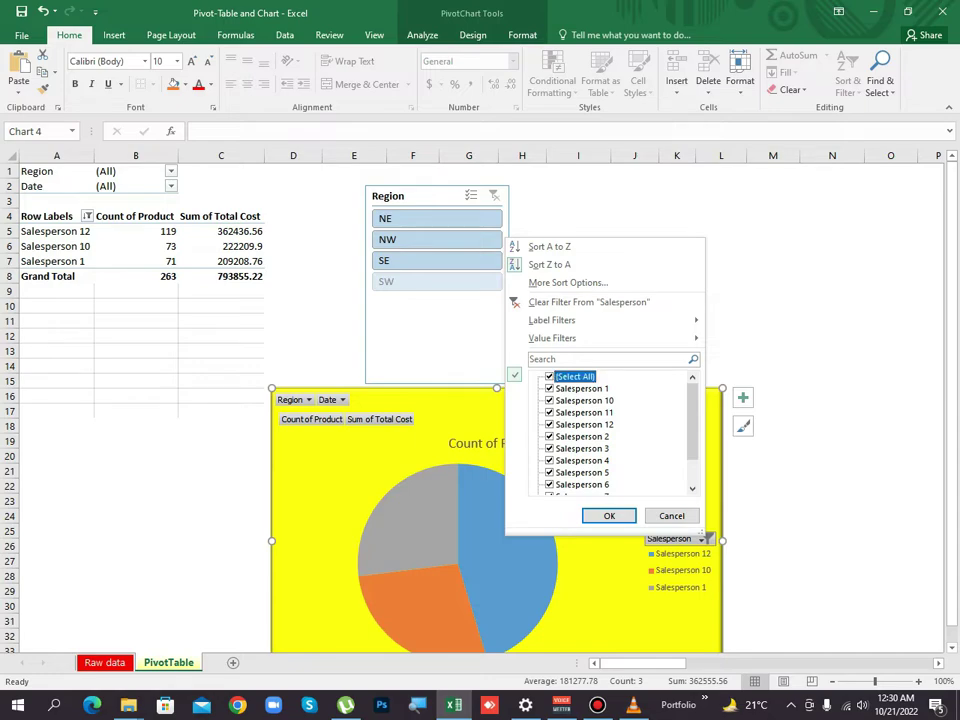
left_click(609, 515)
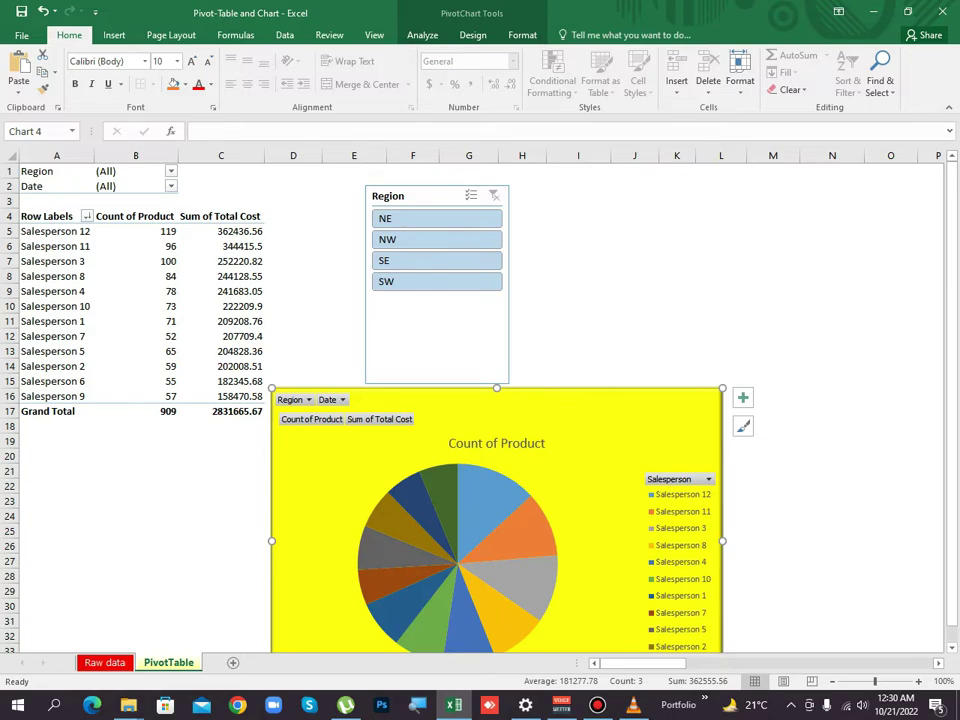
- Move the Region slicer closer to the pivot table and use it to filter by NE, SE and finally SW
left_click_drag(410, 196, 358, 199)
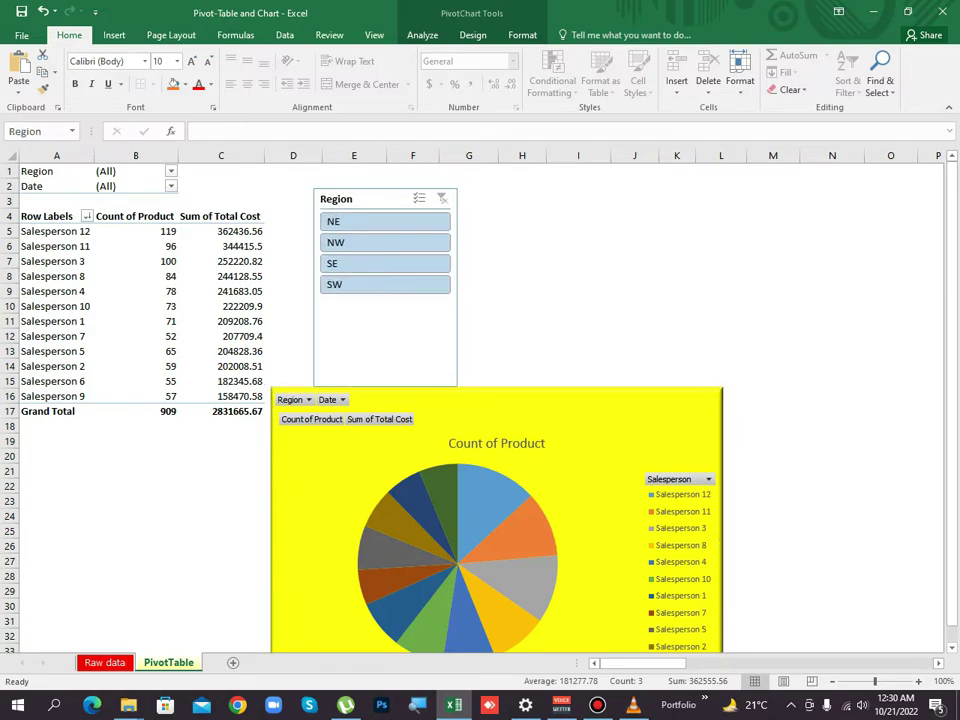
left_click(450, 300)
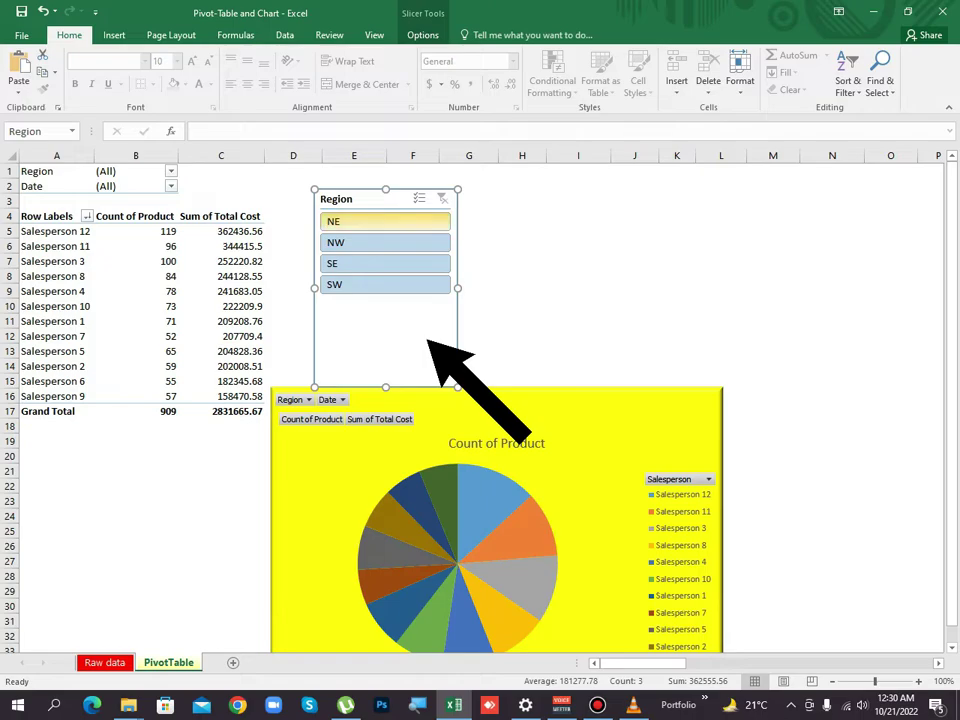
left_click(385, 221)
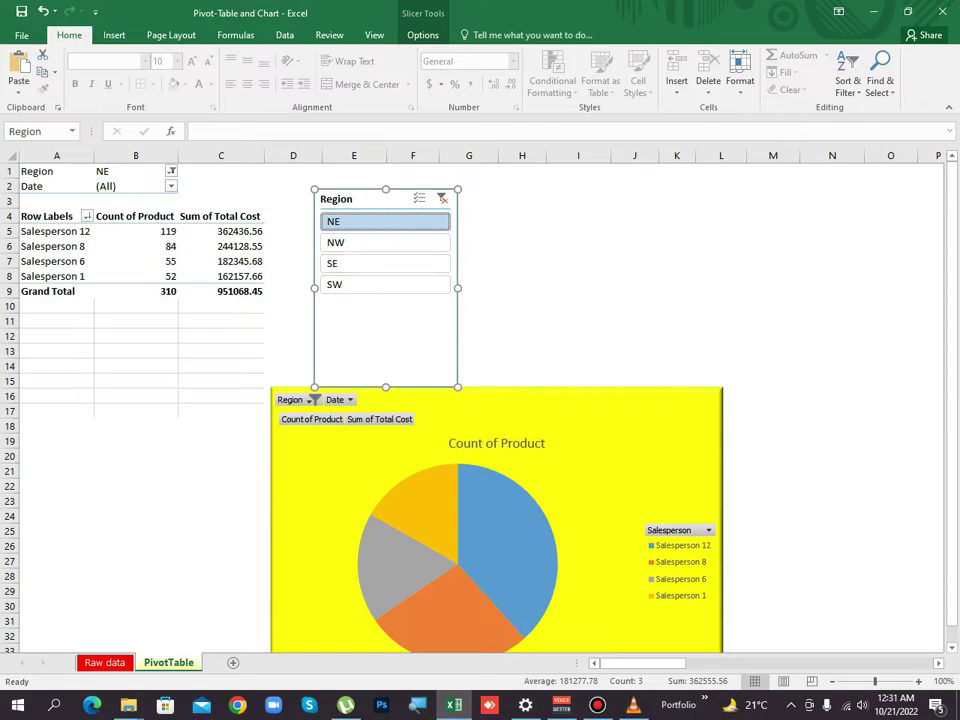
left_click(385, 264)
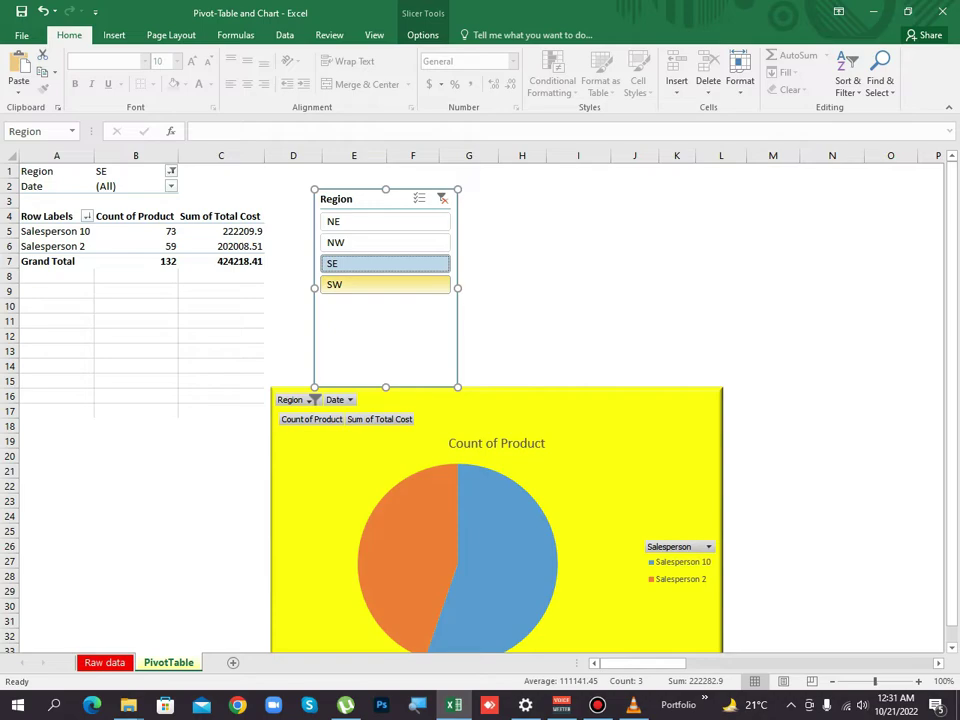
left_click(385, 285)
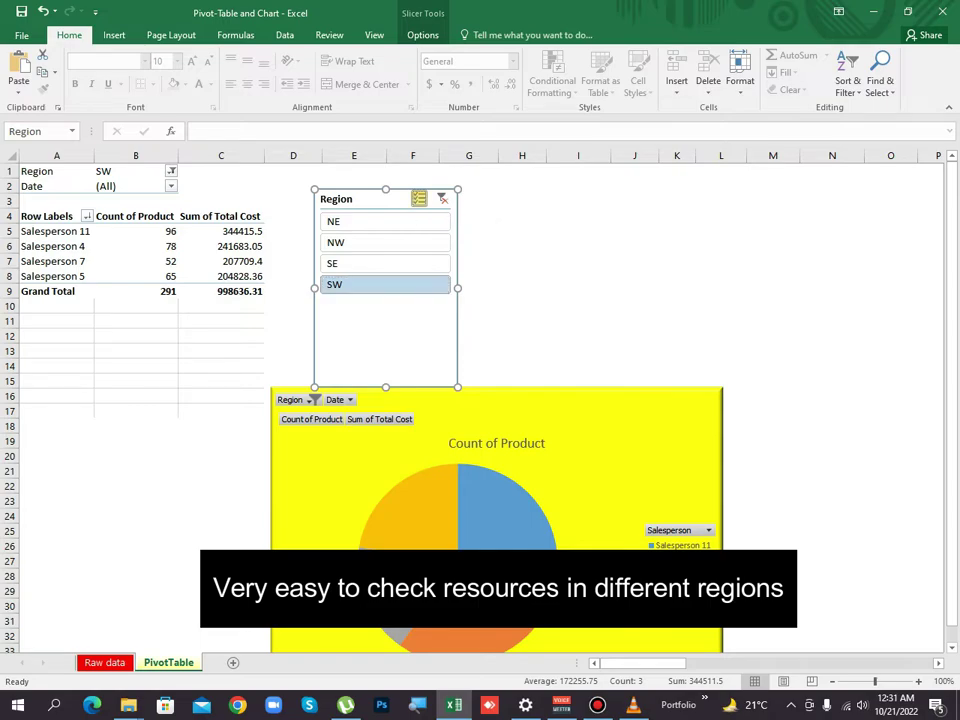
- Enable multi-selection in the Region slicer and add the NE and NW regions to SW
left_click(419, 199)
left_click(394, 243)
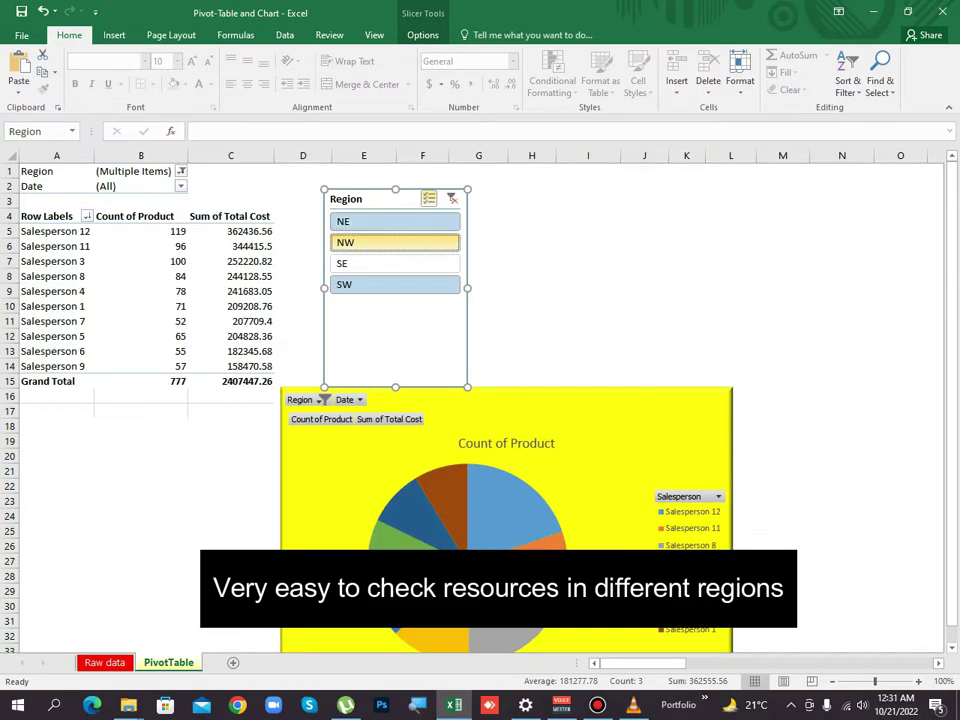
- Add the SE region to the Region slicer's selection so that all four regions are included
left_click(394, 264)
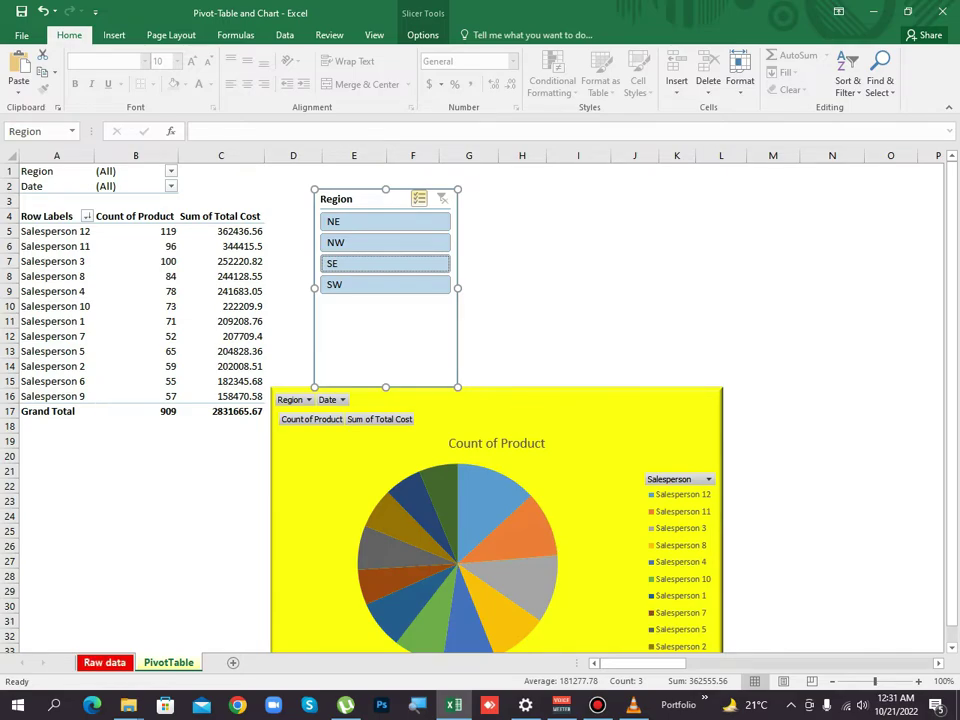
- Compare the furniture sales records on the Raw data sheet with the summary and pie chart on the PivotTable sheet, finishing on PivotTable
left_click(104, 663)
left_click(285, 343)
scroll(285, 343, "up", 10)
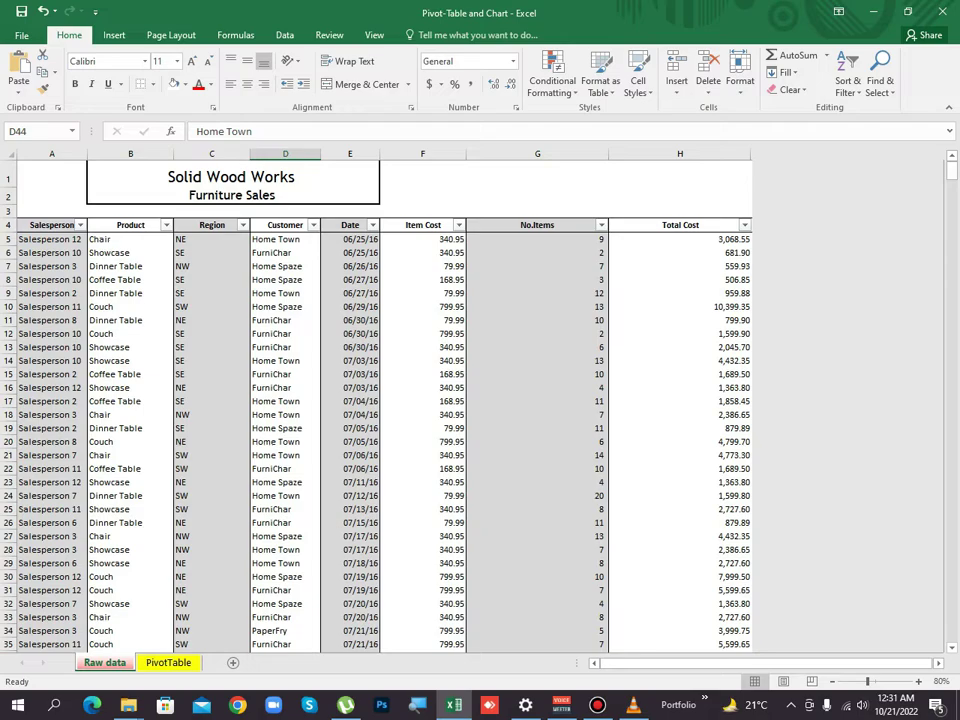
left_click(168, 663)
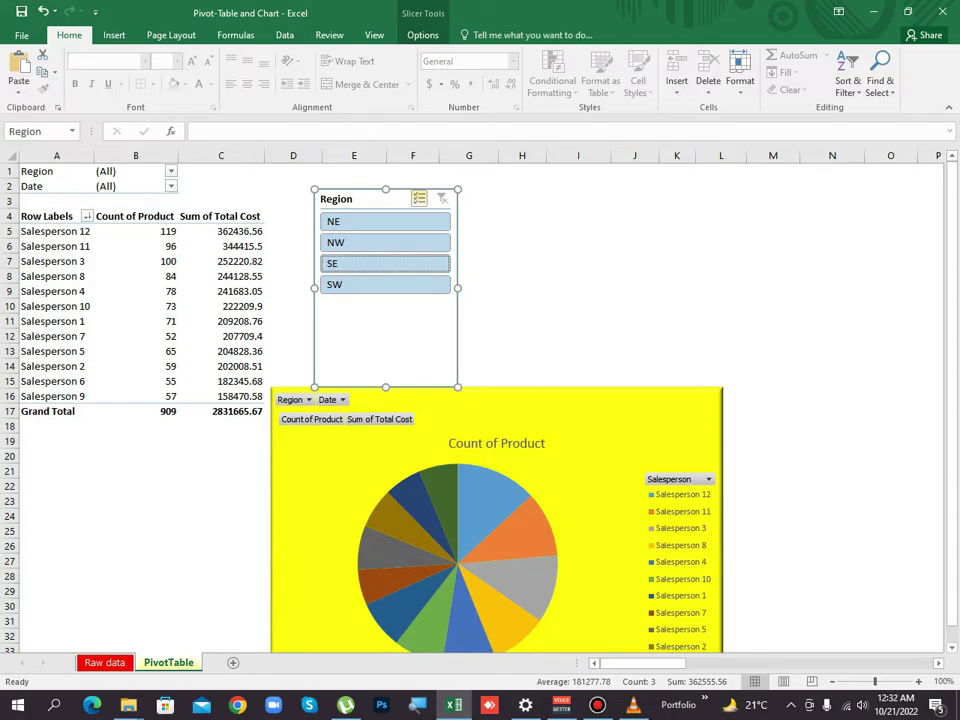
left_click(105, 663)
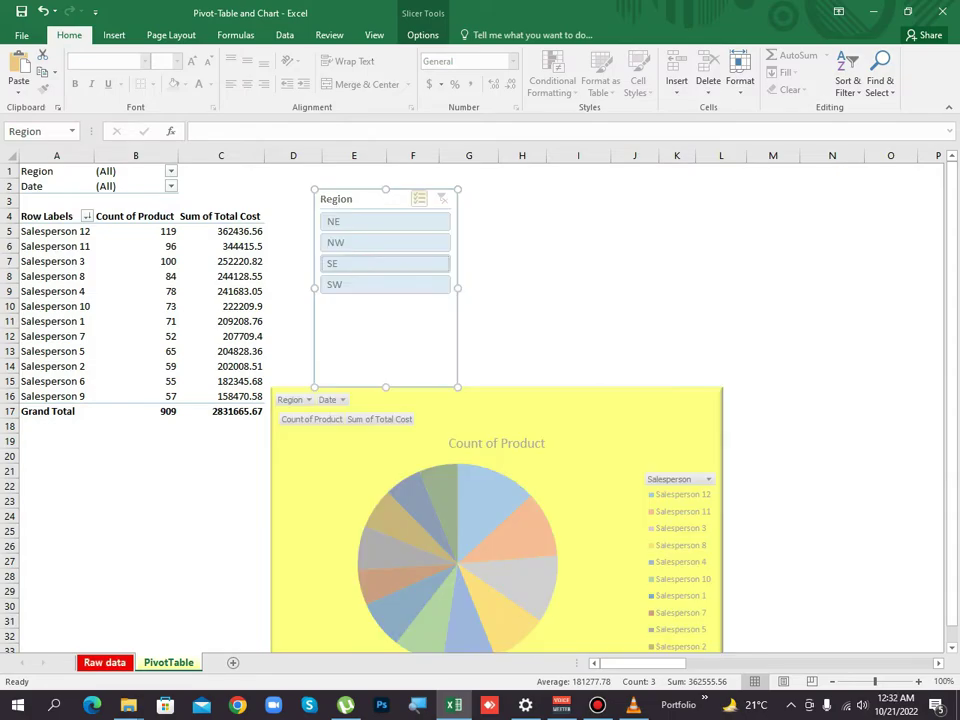
left_click(168, 663)
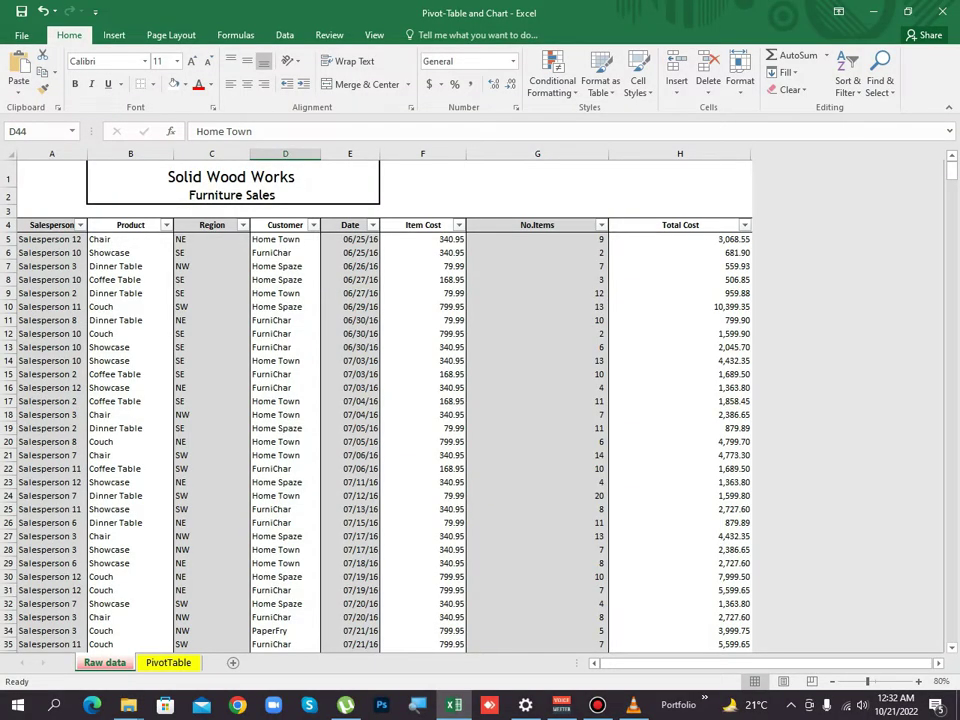
left_click(168, 663)
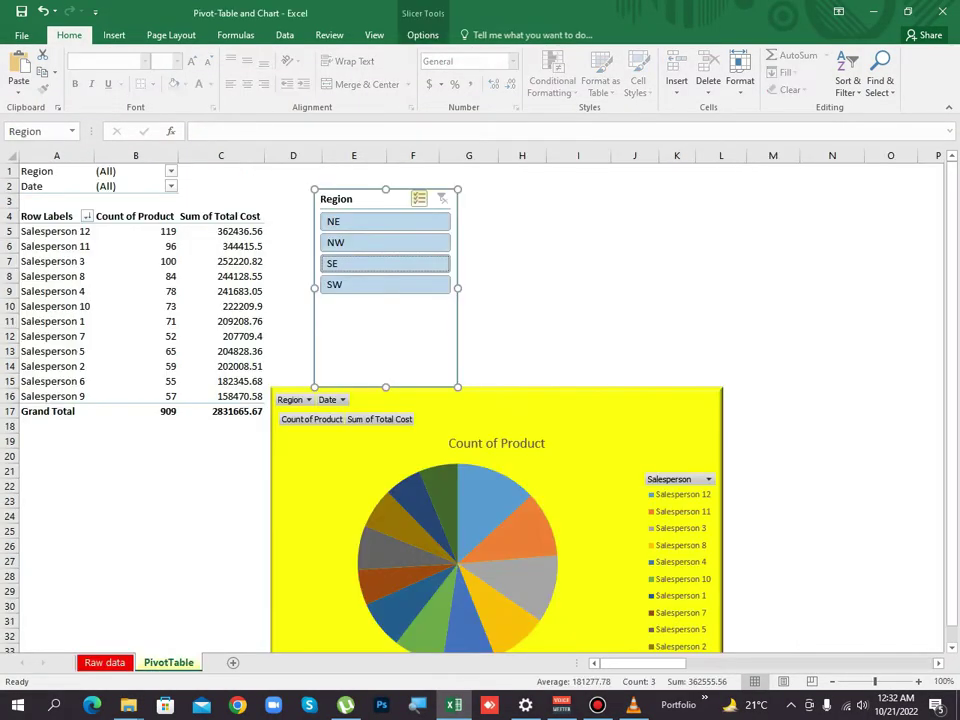